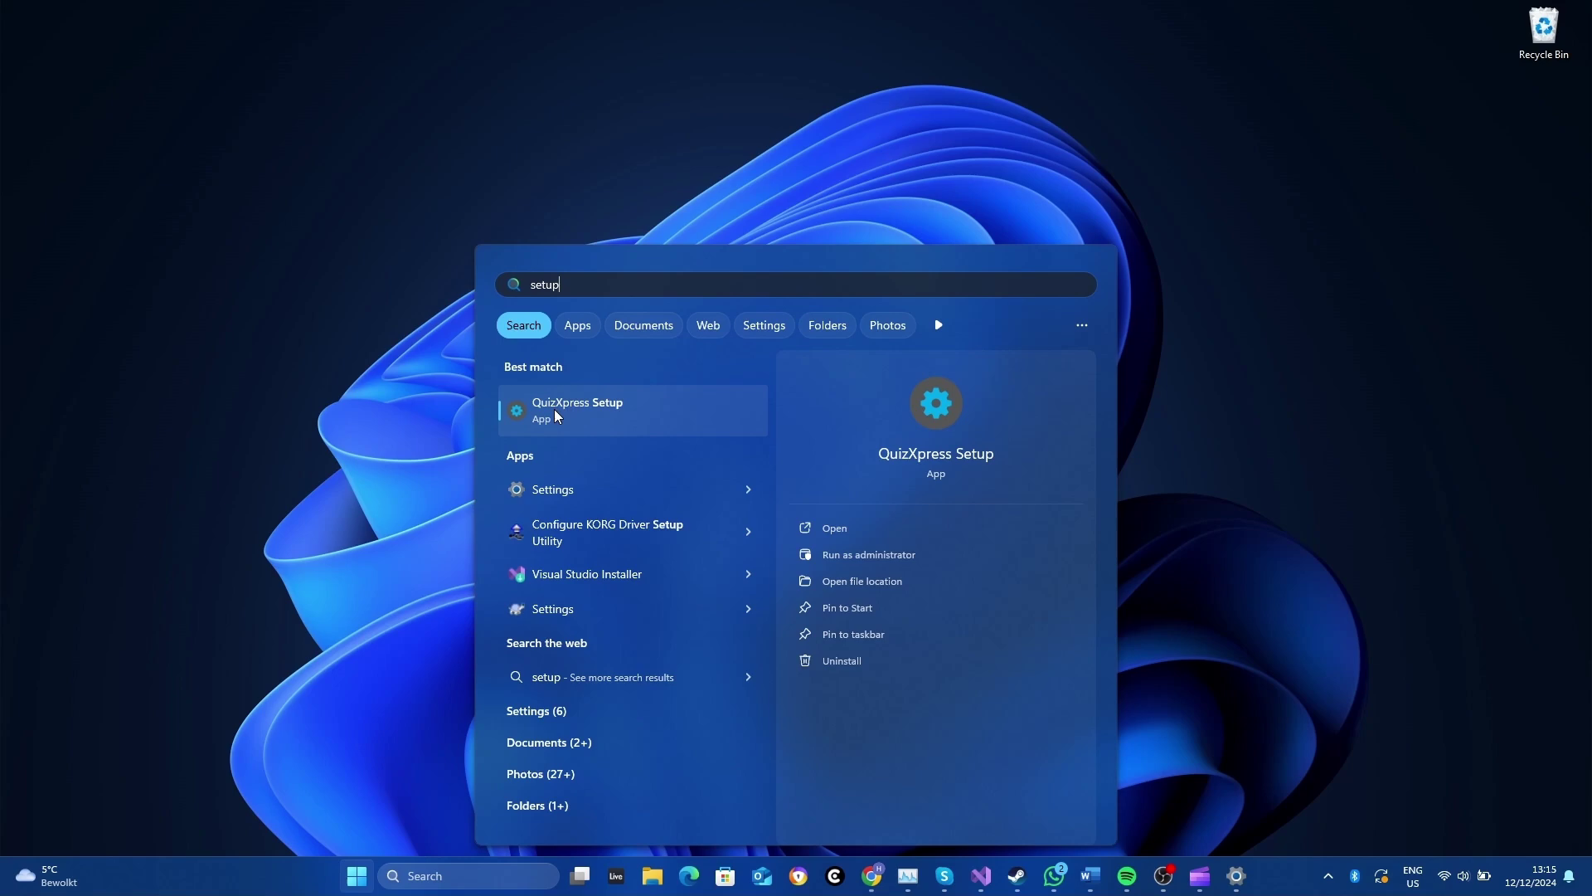
# Launch QuizXpress Setup and bring up its Mobile keypad support settings
pyautogui.click(555, 409)
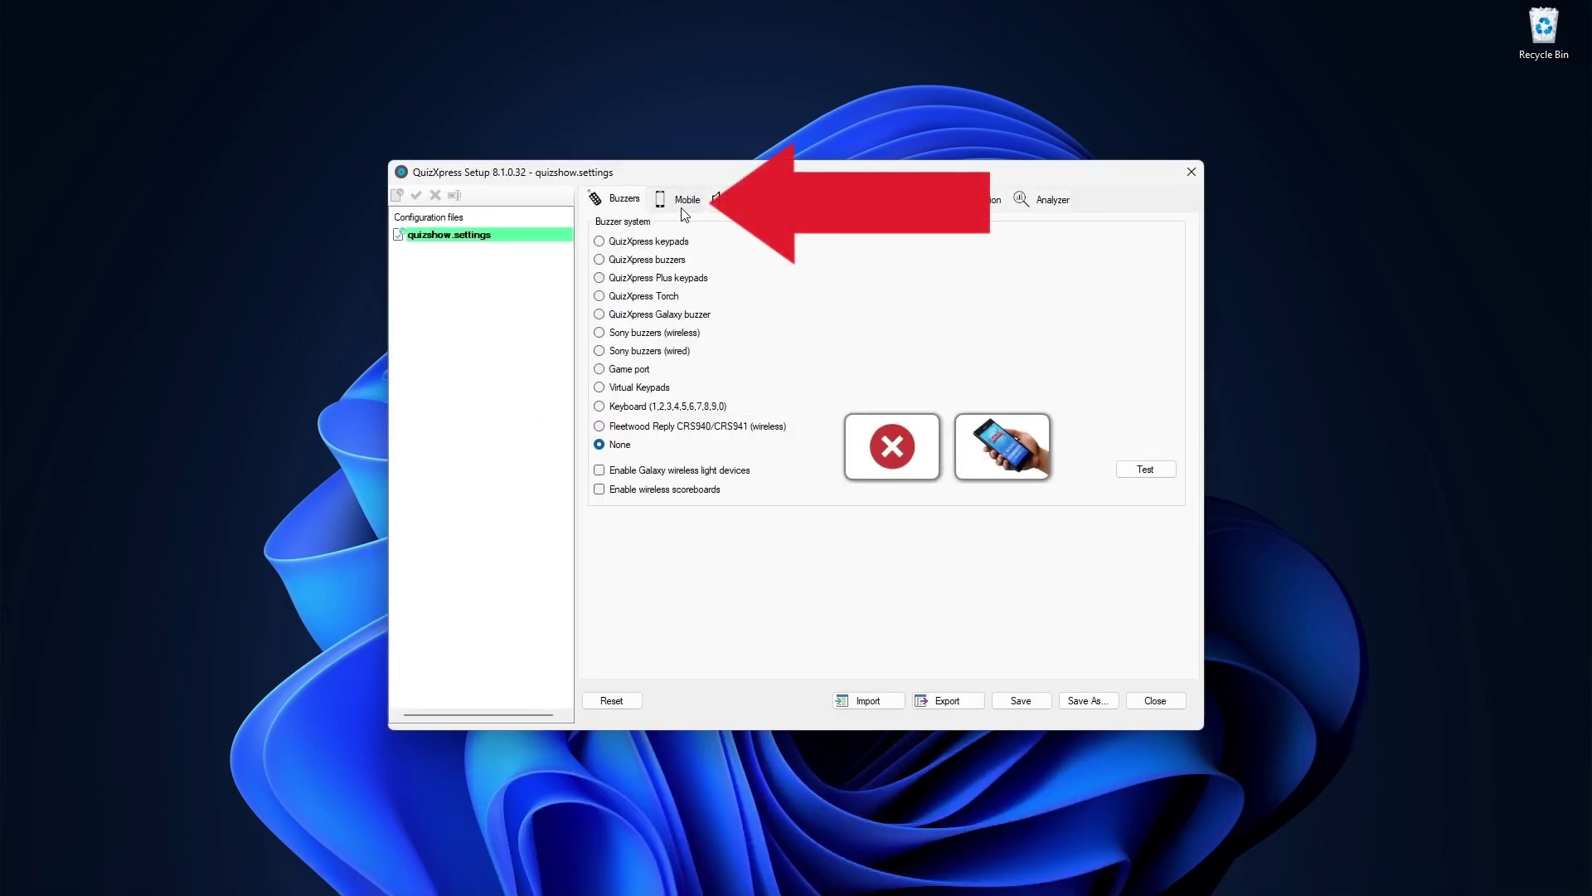
pyautogui.click(682, 202)
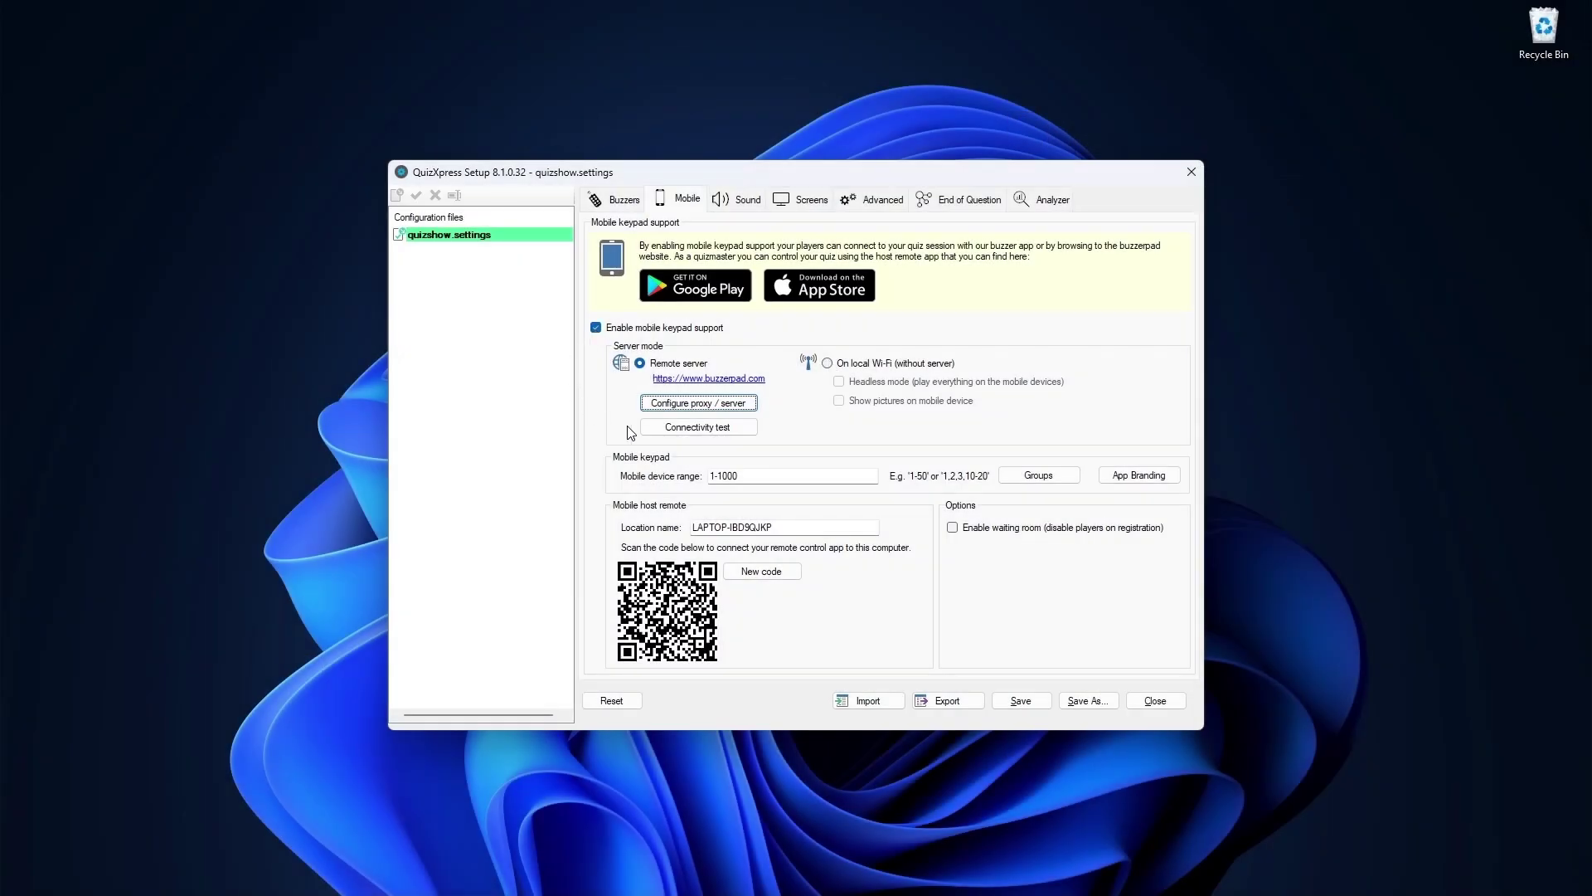
# Open the proxy/server configuration and expand the Server to use list
pyautogui.click(693, 407)
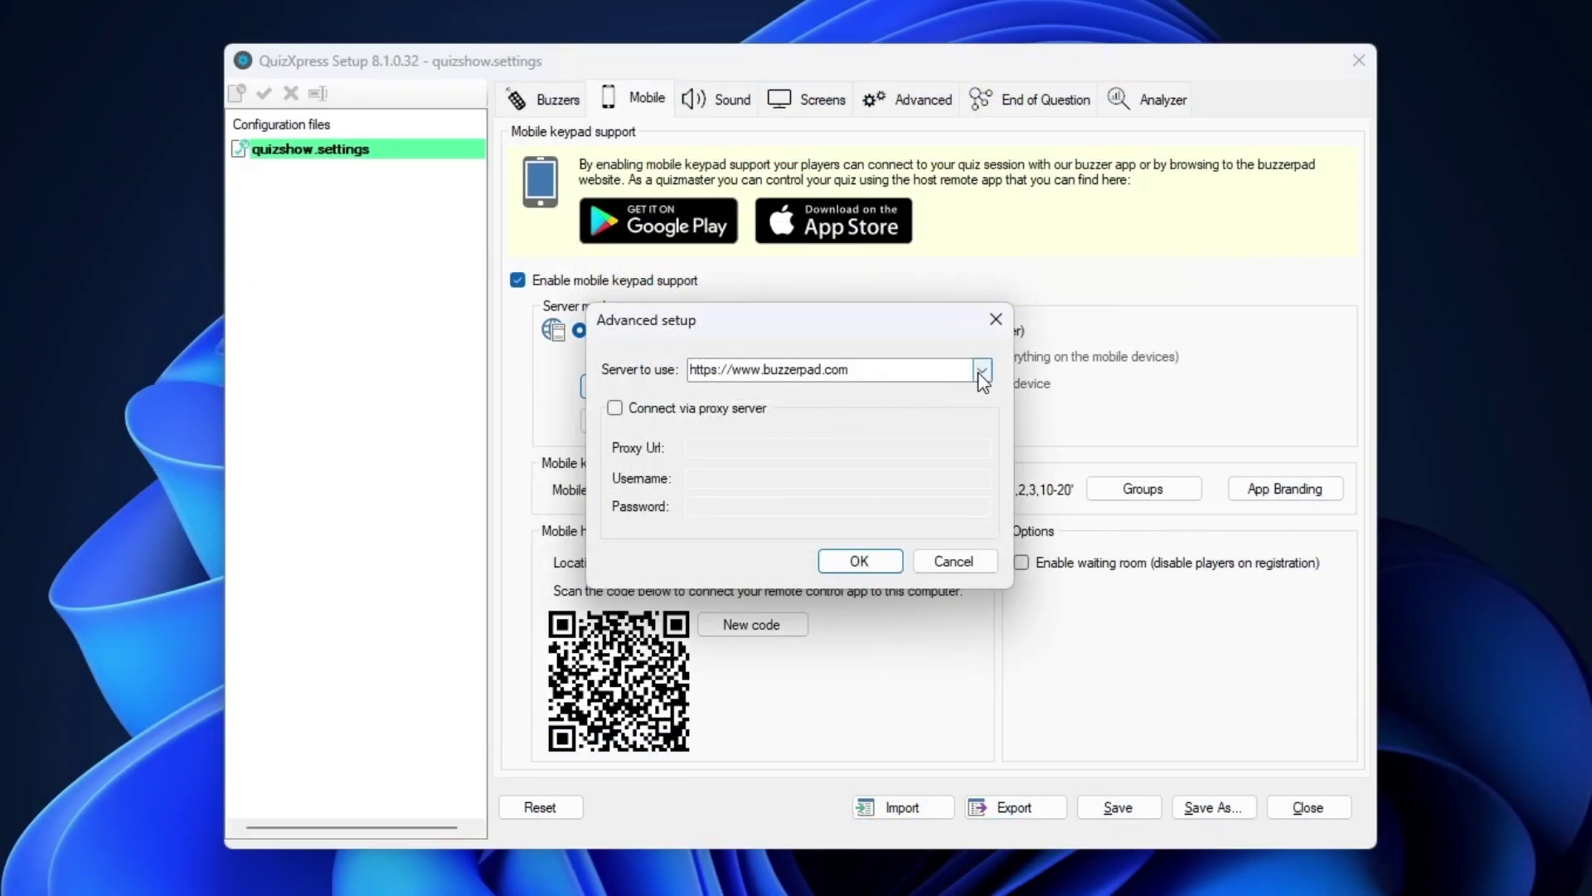
pyautogui.click(982, 369)
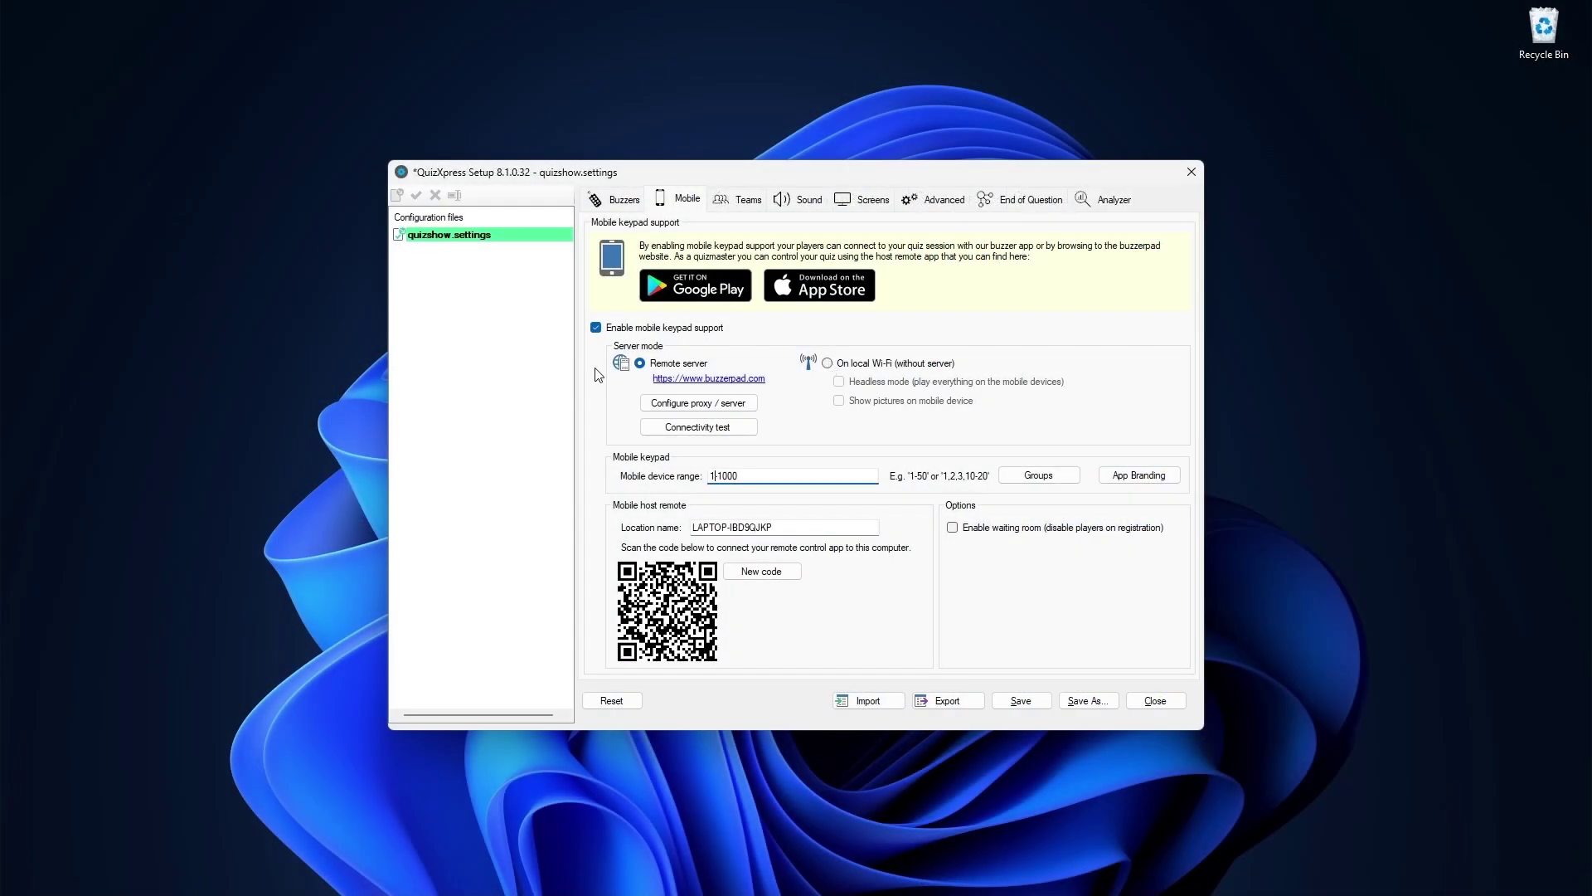
# Show the Buzzers settings and select the 1-20 device number range
pyautogui.click(615, 202)
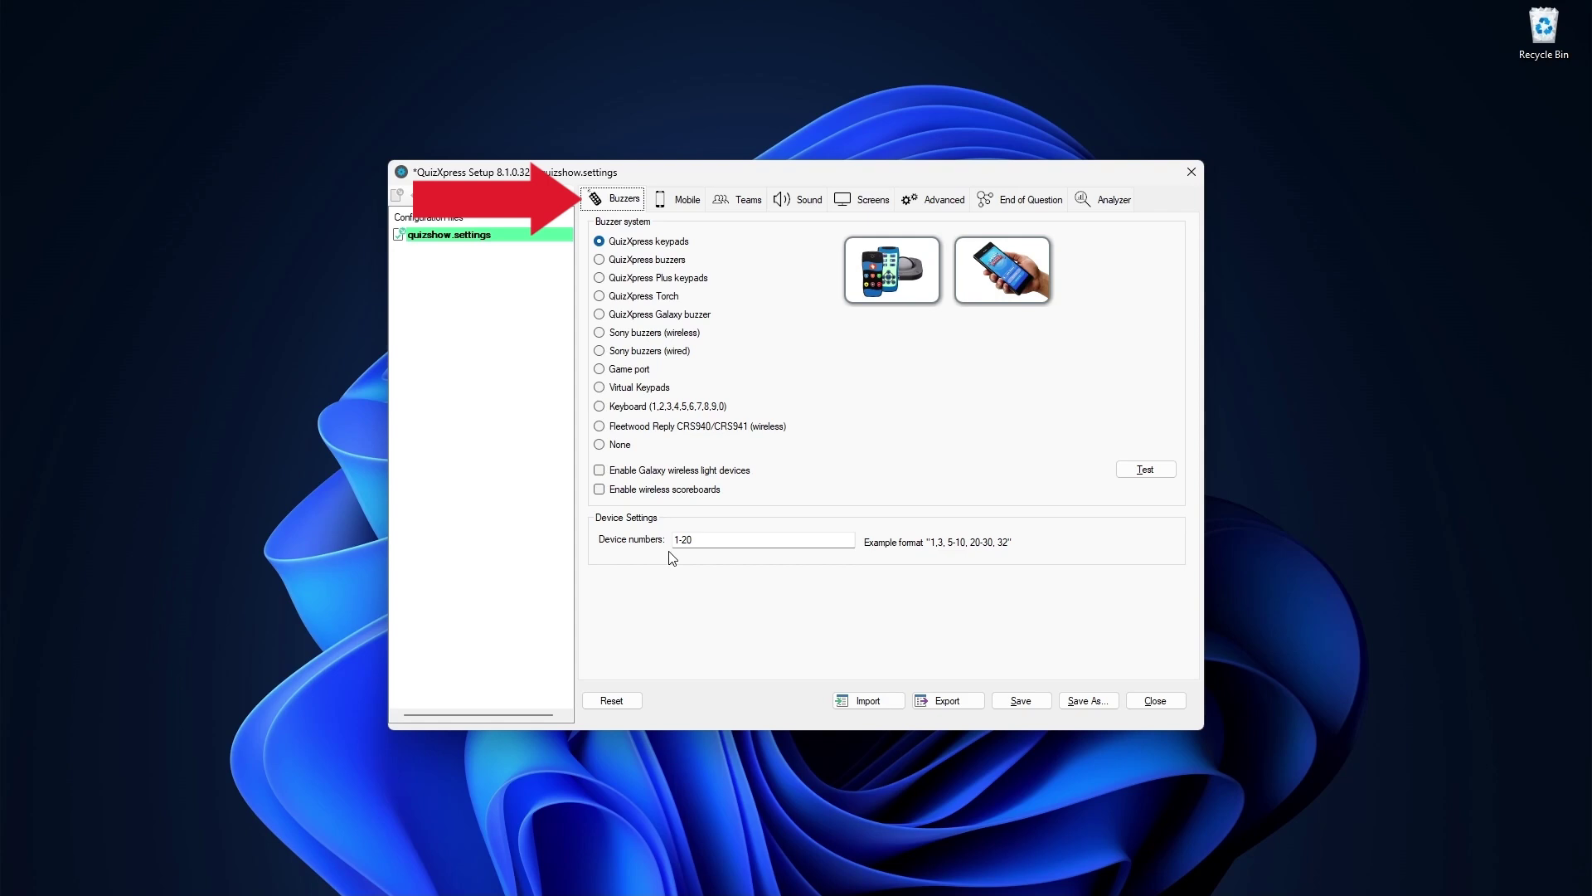
pyautogui.moveTo(693, 542); pyautogui.dragTo(673, 543)
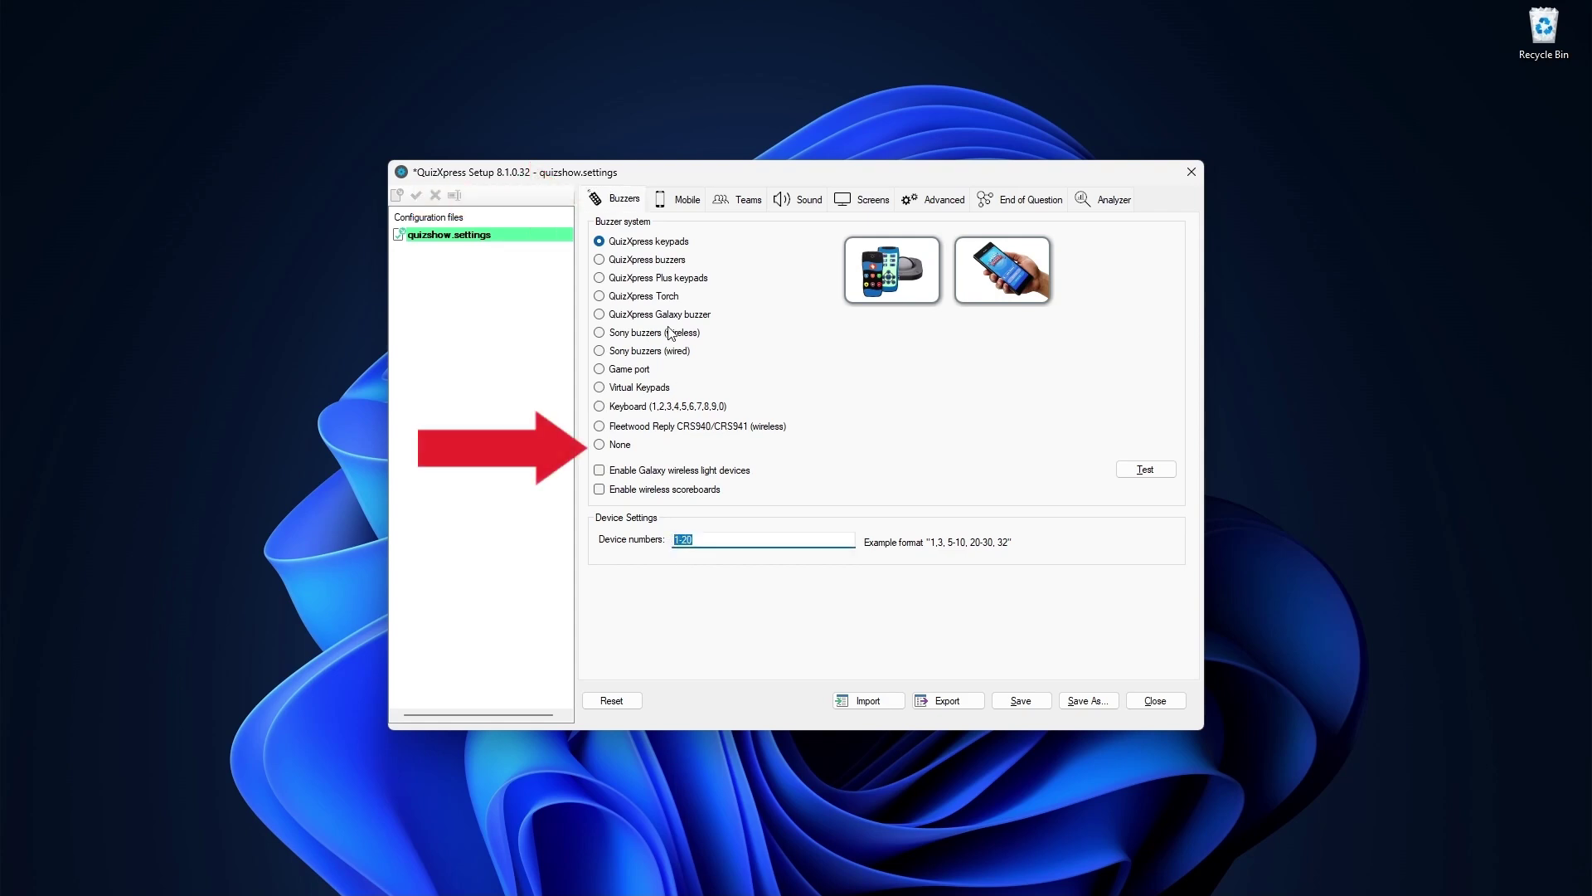
# On the Mobile settings, edit the device range to read 21-1000 and save
pyautogui.click(676, 205)
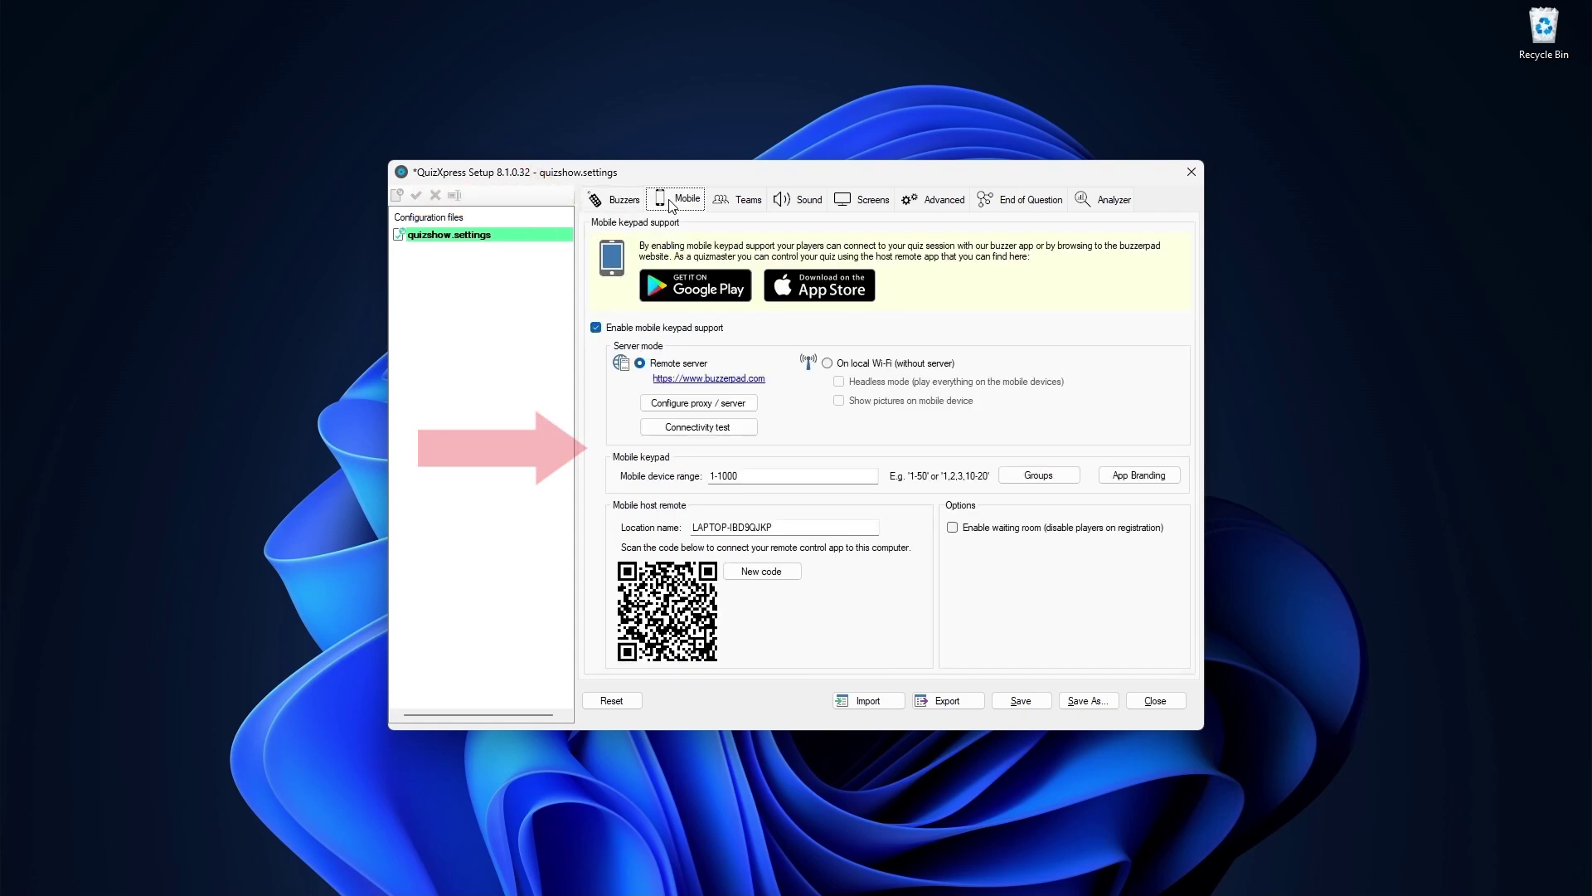
pyautogui.click(712, 475)
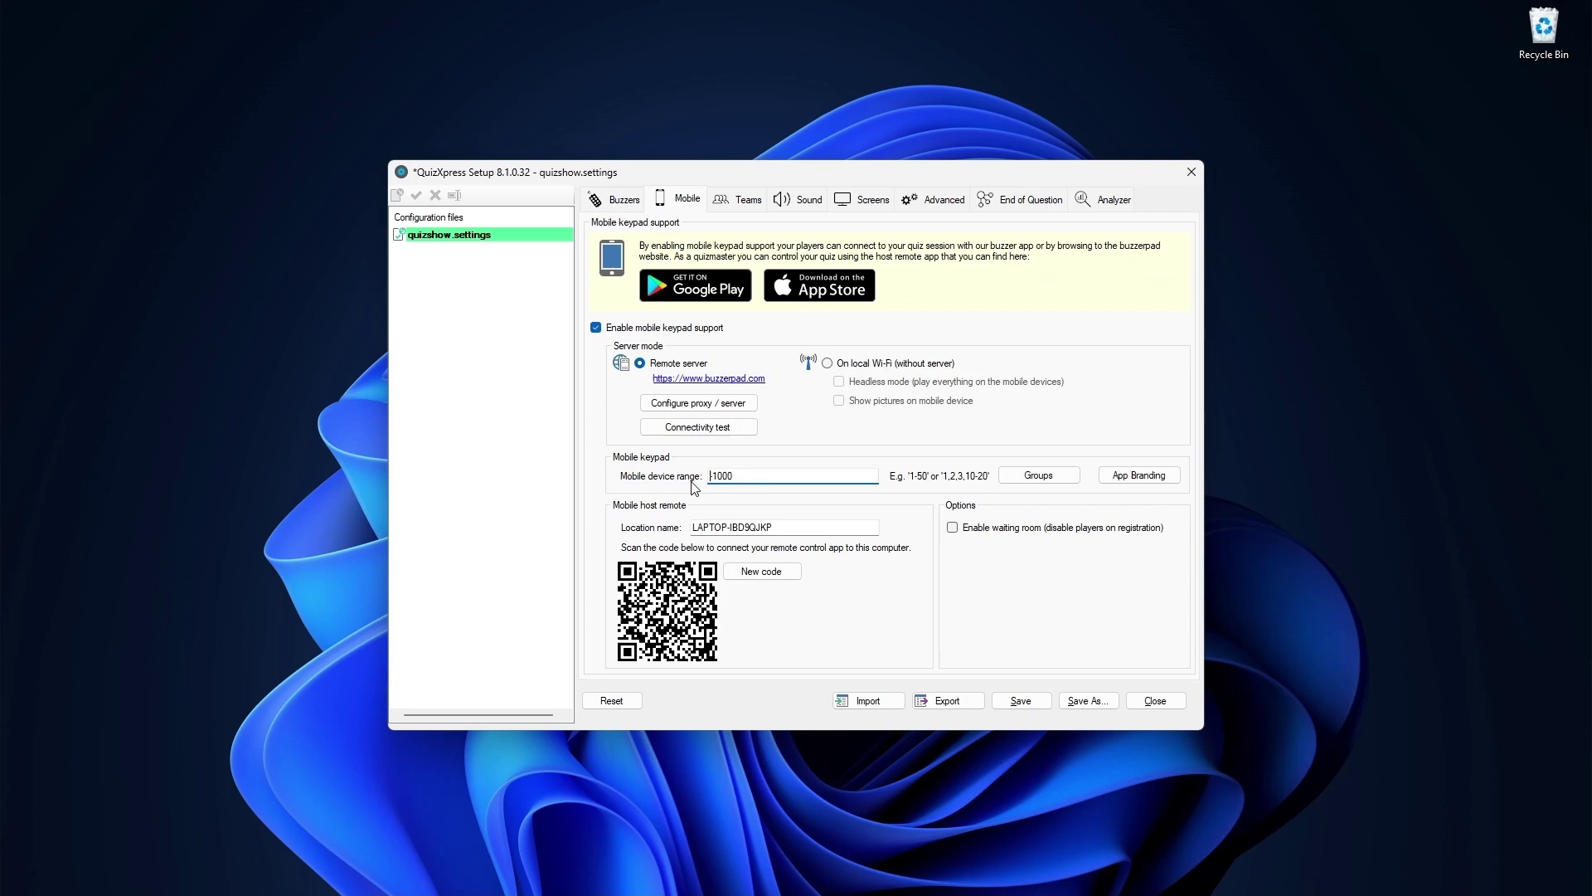
pyautogui.write('2')
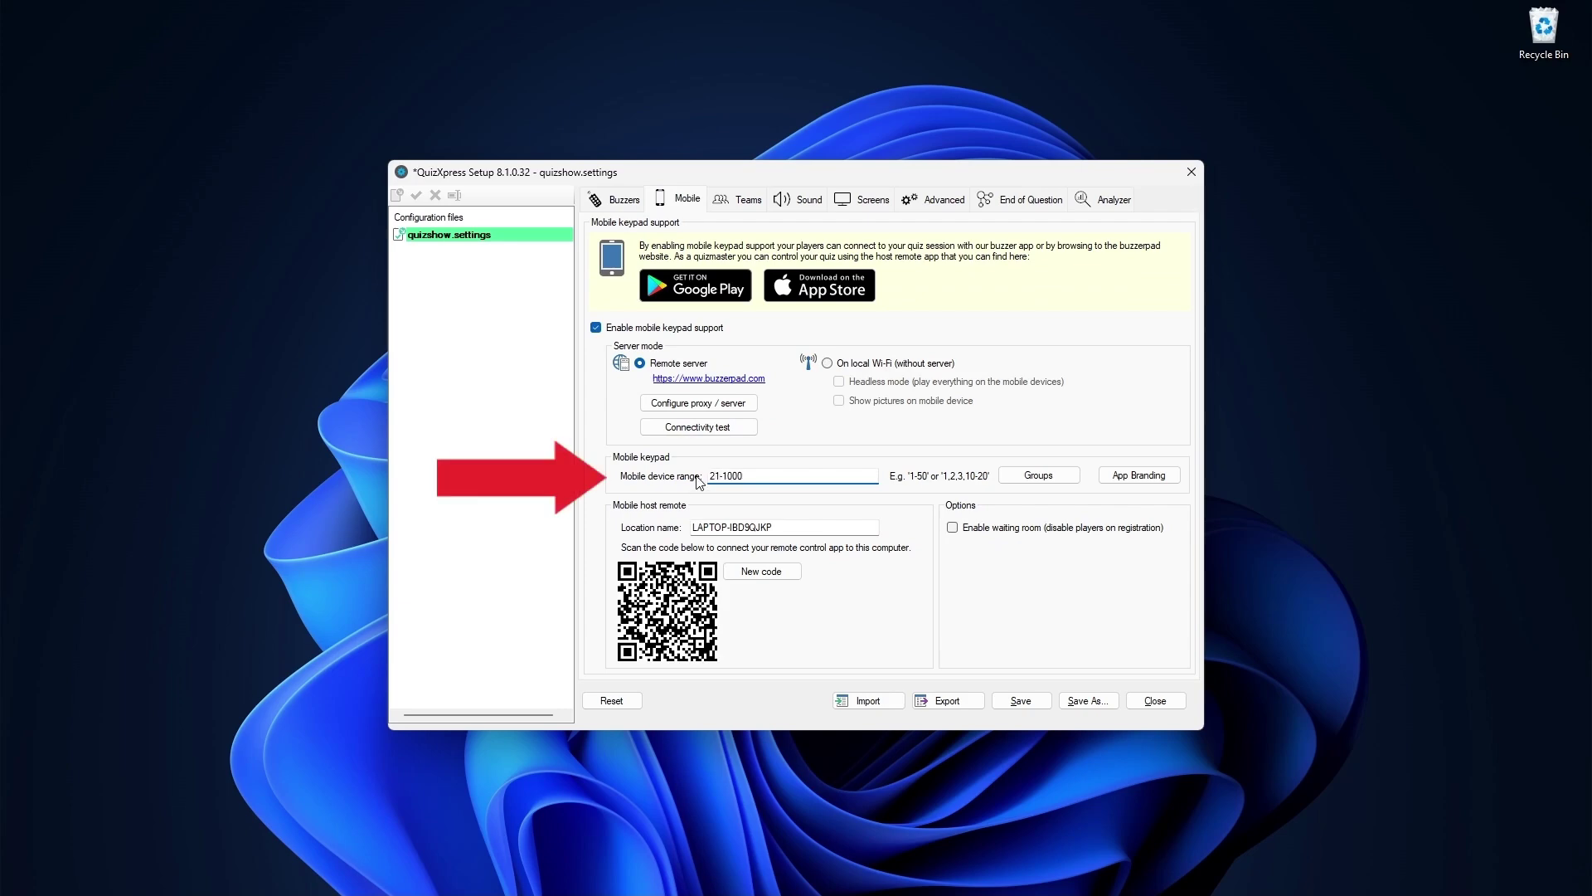
pyautogui.click(1008, 704)
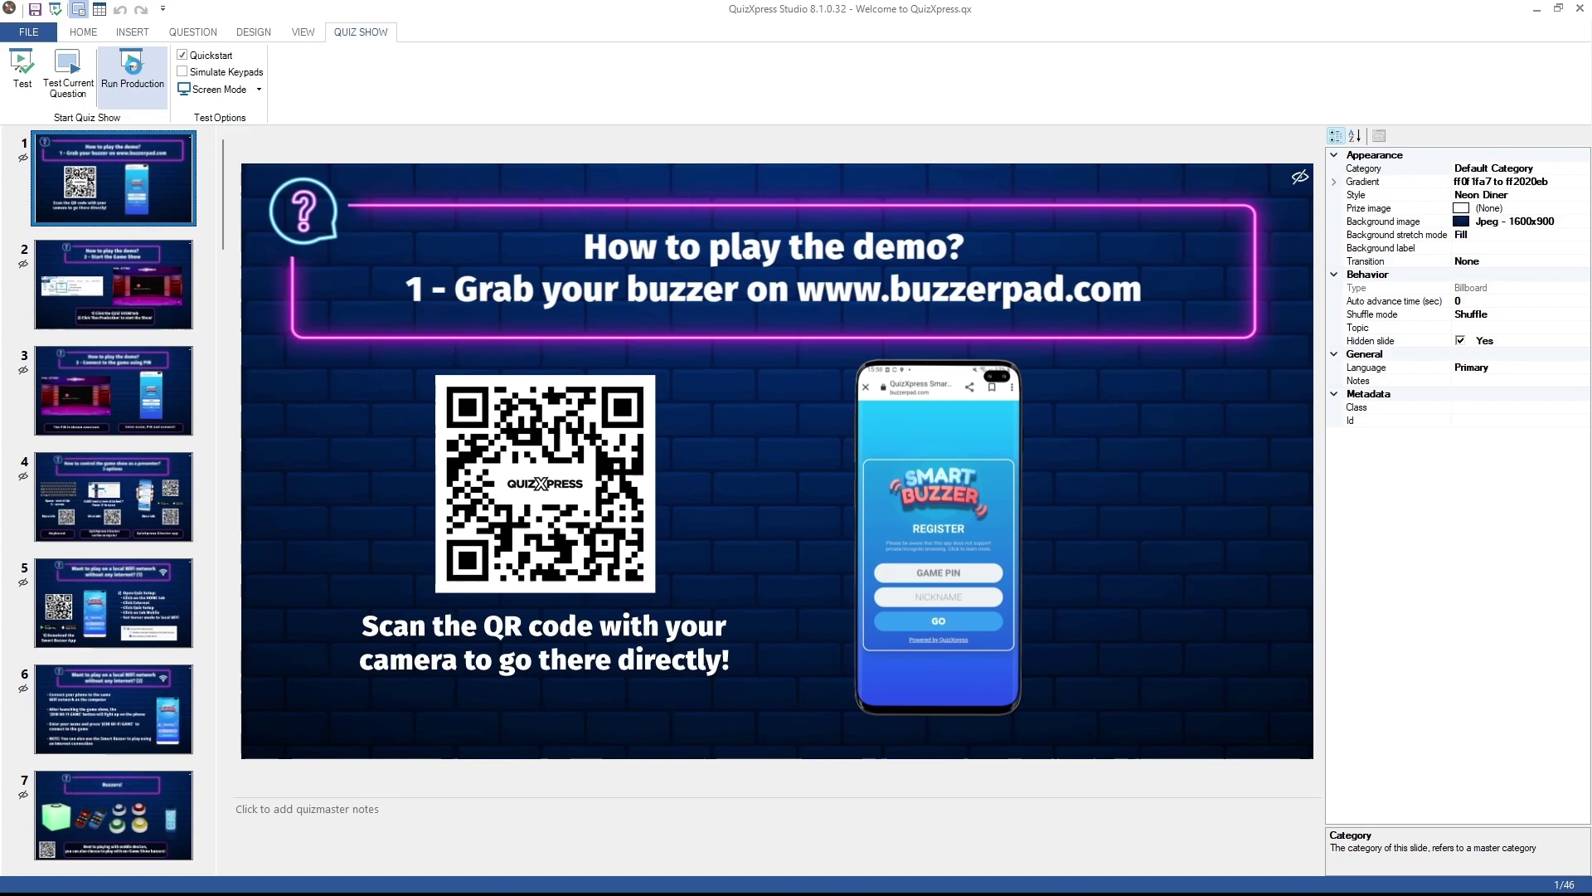
# Start Run Production from the QUIZ SHOW ribbon for live players
pyautogui.click(133, 66)
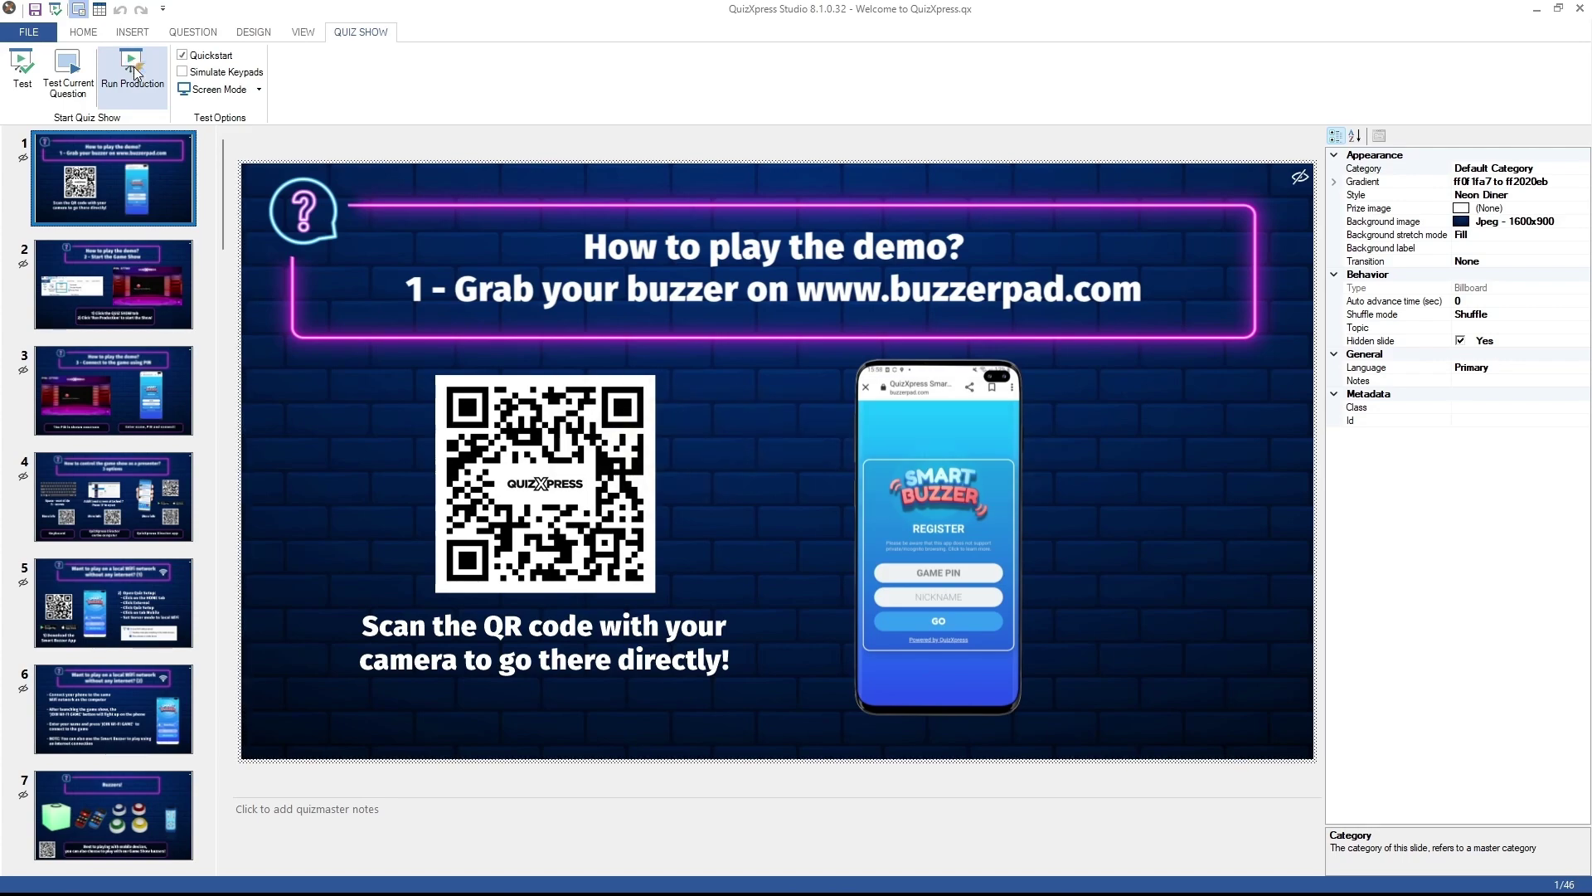